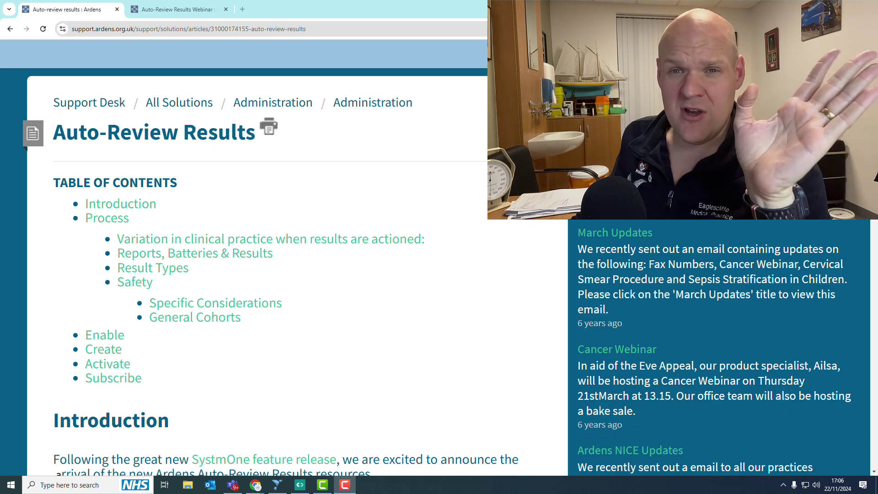
In the SystmOne rules engine, set the Scope to Arden's Ltd to list its 20 rule sets
{"action": "key", "text": "alt+Tab"}
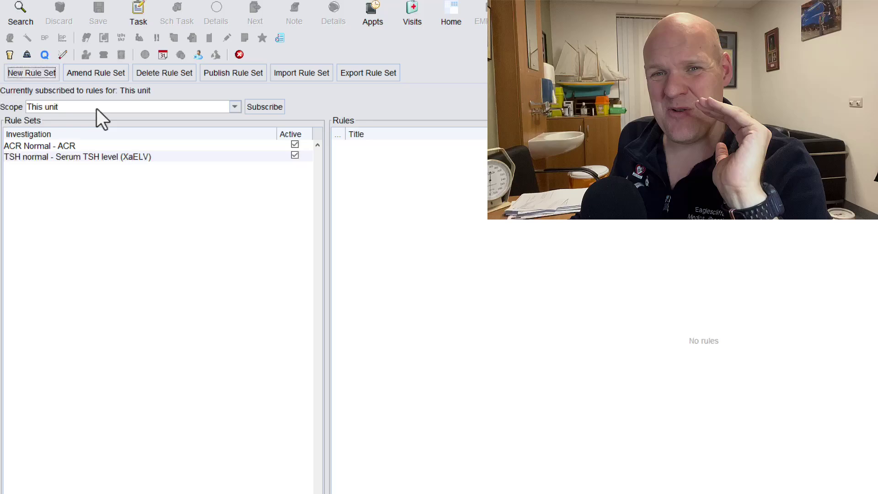
{"action": "left_click", "coordinate": [97, 109]}
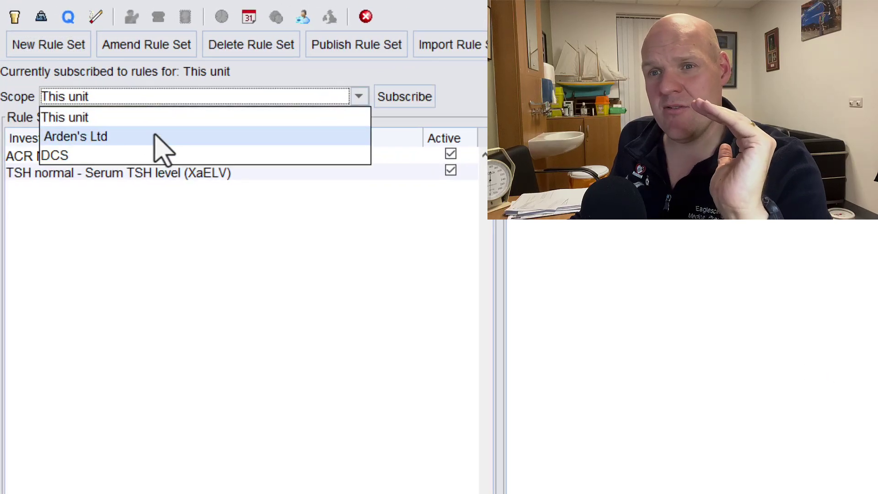
{"action": "left_click", "coordinate": [155, 136]}
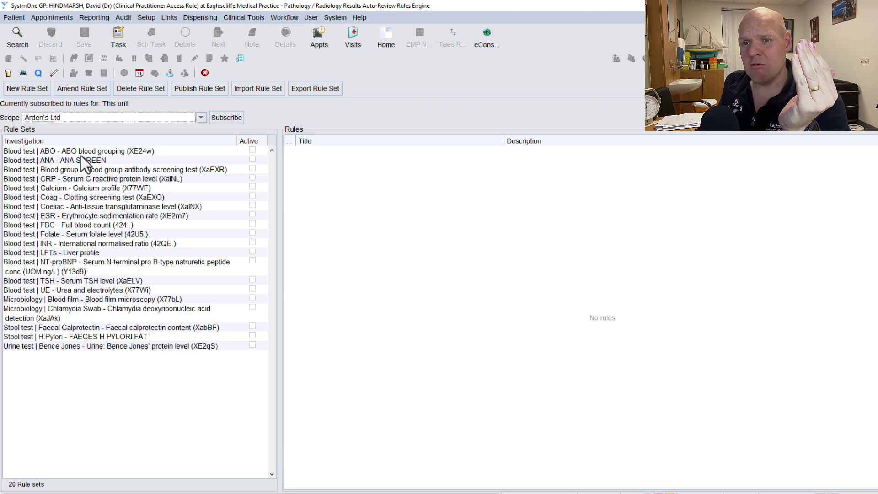
Review the rules in the ABO, ANA Screen, Blood group, CRP, Calcium profile, Coag and Coeliac rule sets
{"action": "left_click", "coordinate": [79, 150]}
{"action": "left_click", "coordinate": [84, 160]}
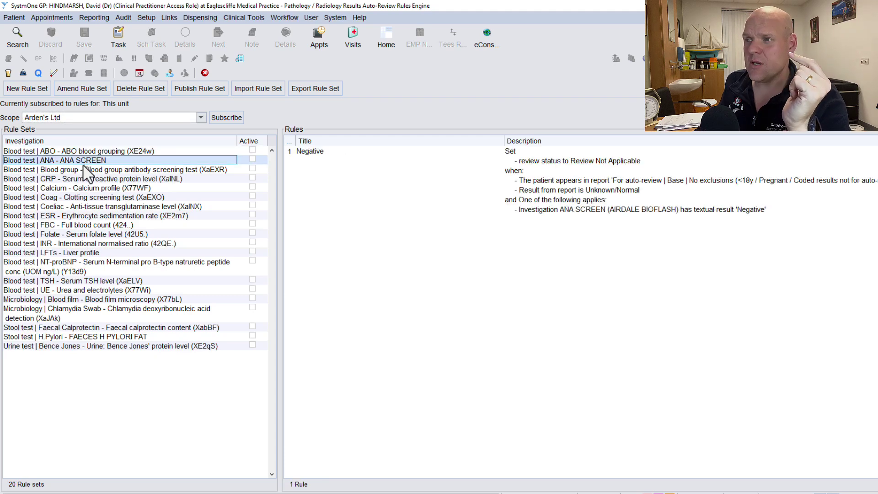
{"action": "left_click", "coordinate": [87, 169]}
{"action": "left_click", "coordinate": [85, 179]}
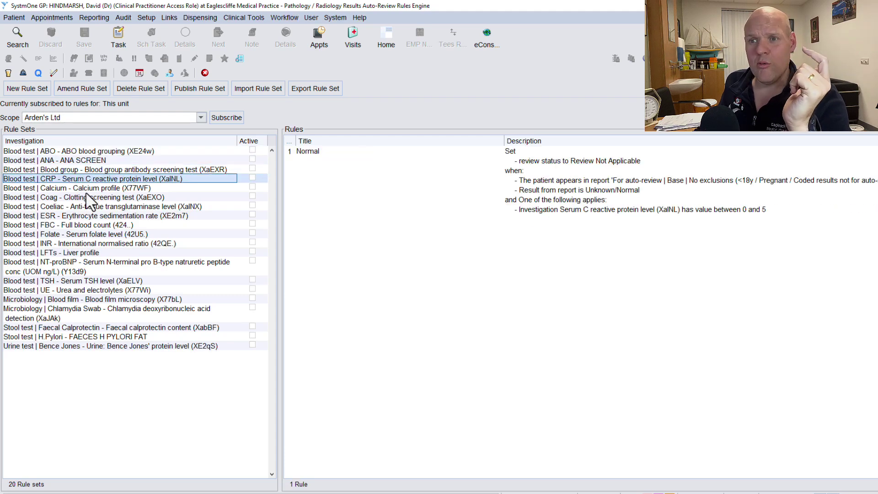
{"action": "left_click", "coordinate": [87, 188]}
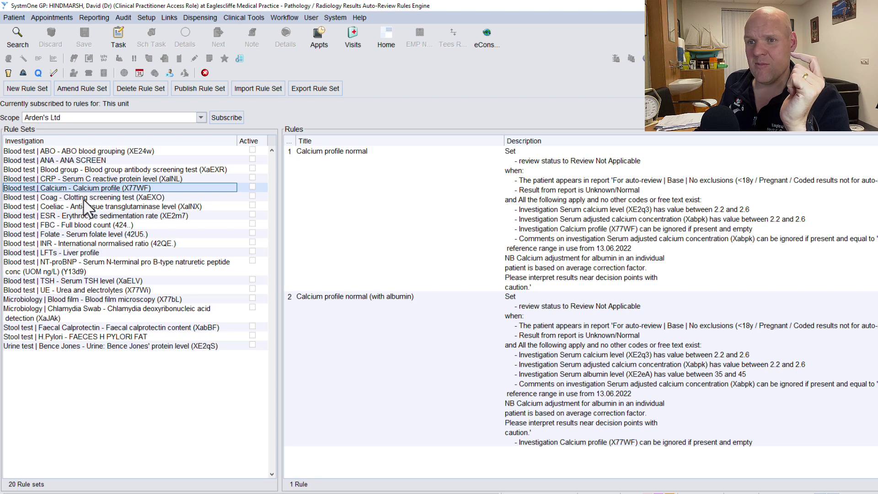
{"action": "left_click", "coordinate": [83, 197]}
{"action": "left_click", "coordinate": [93, 206]}
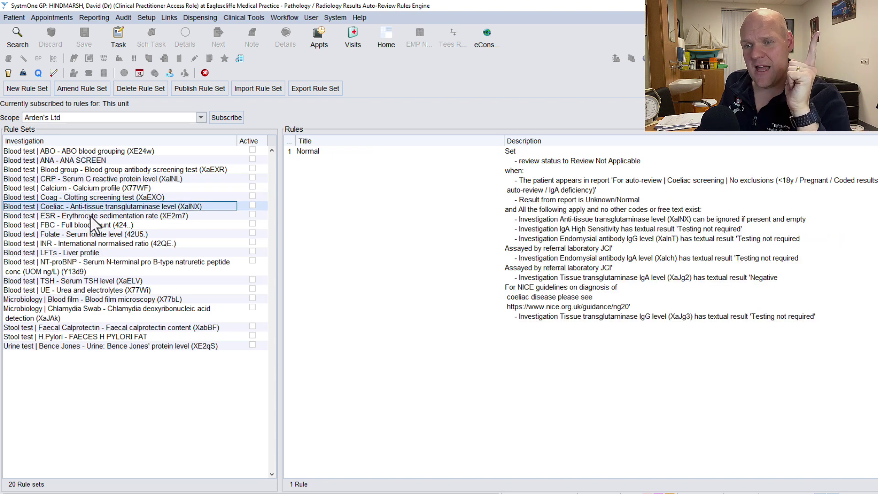
Review the rules in the ESR, FBC, Folate, INR, LFT and NT-proBNP rule sets
{"action": "left_click", "coordinate": [90, 215]}
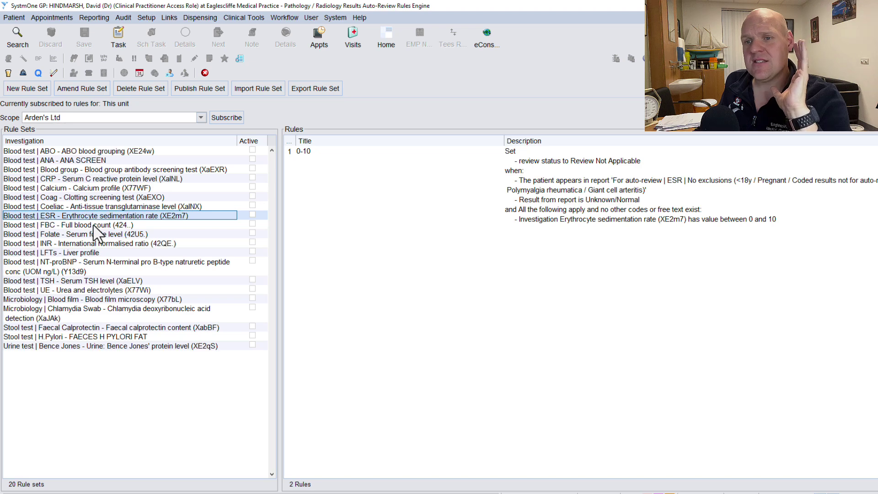
{"action": "left_click", "coordinate": [96, 225]}
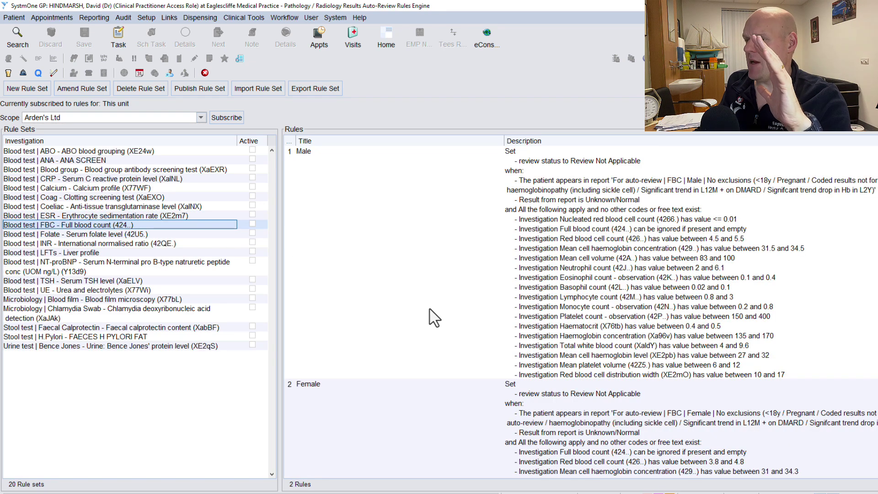
{"action": "left_click", "coordinate": [131, 237]}
{"action": "left_click", "coordinate": [132, 244]}
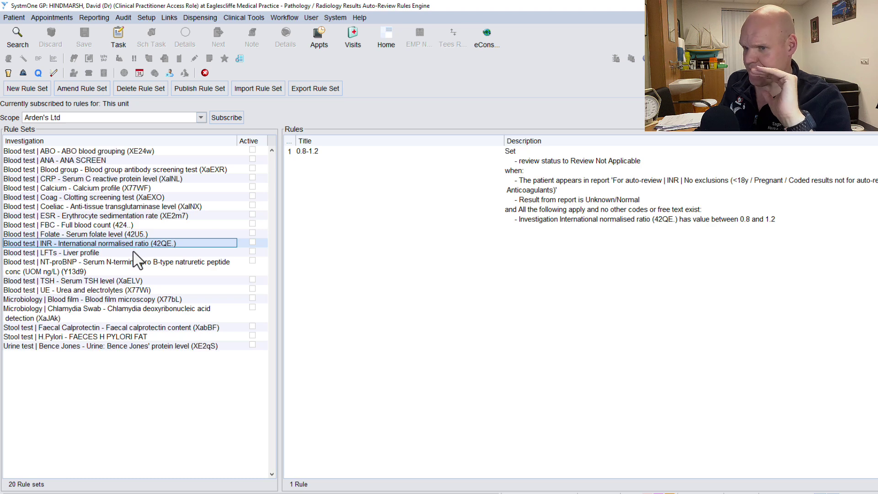
{"action": "left_click", "coordinate": [133, 252]}
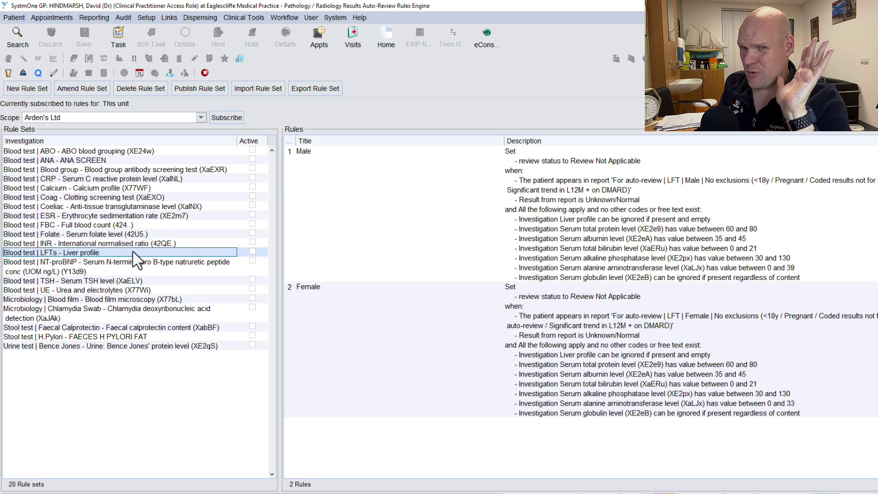
{"action": "left_click", "coordinate": [135, 265]}
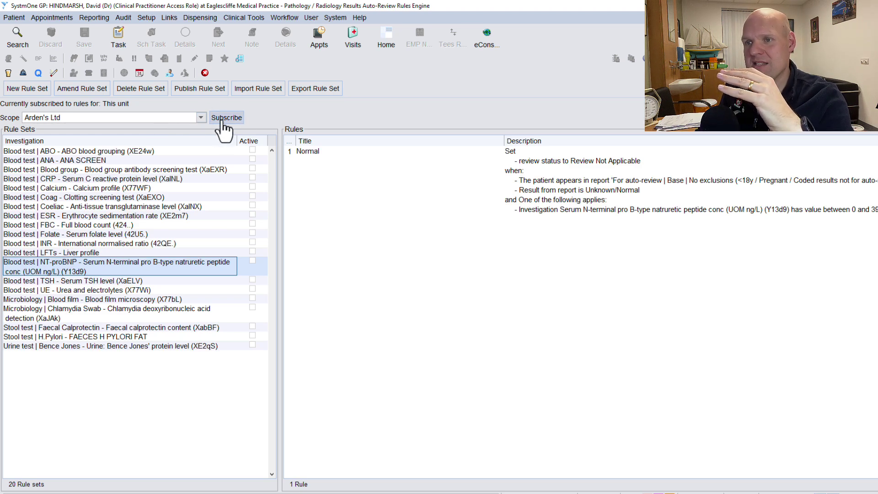
Leave the Scope on Arden's Ltd and select FBC to show its Male and Female rules
{"action": "left_click", "coordinate": [169, 118]}
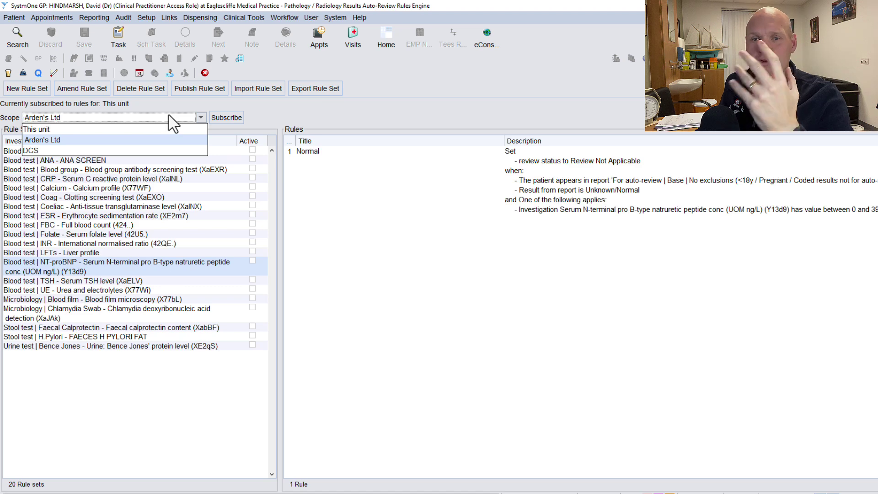
{"action": "left_click", "coordinate": [160, 138]}
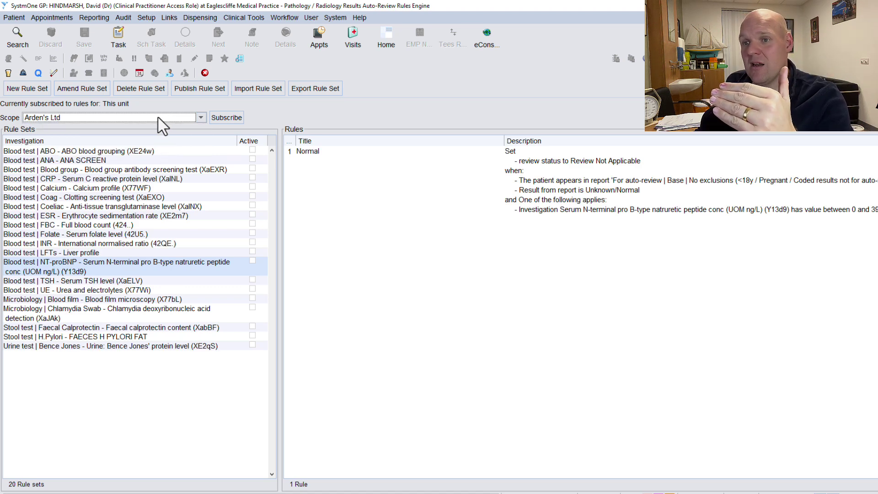
{"action": "left_click", "coordinate": [162, 120]}
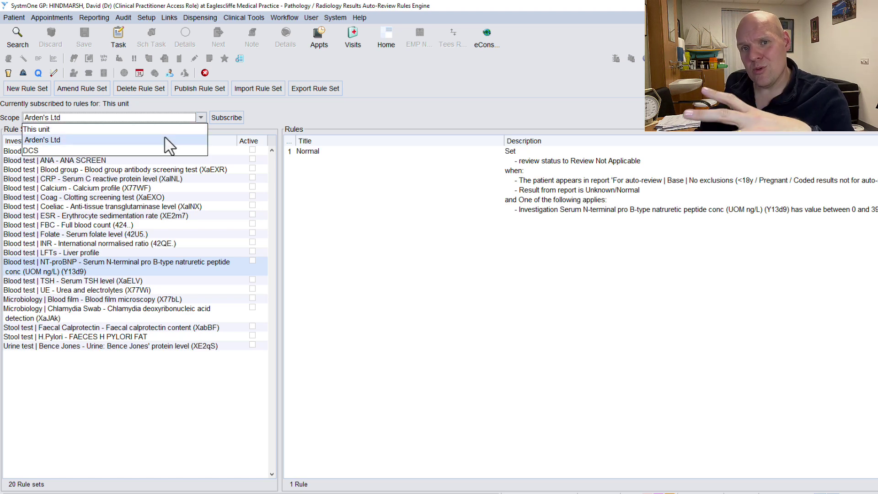
{"action": "left_click", "coordinate": [167, 142]}
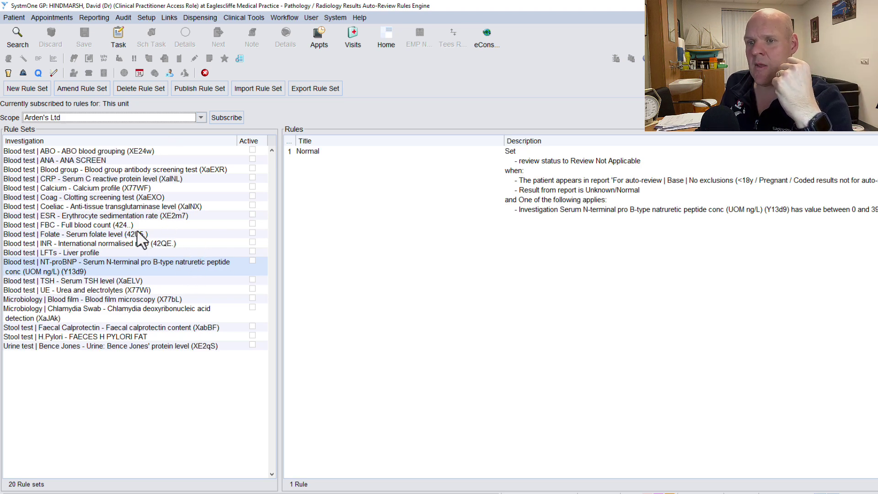
{"action": "left_click", "coordinate": [132, 224]}
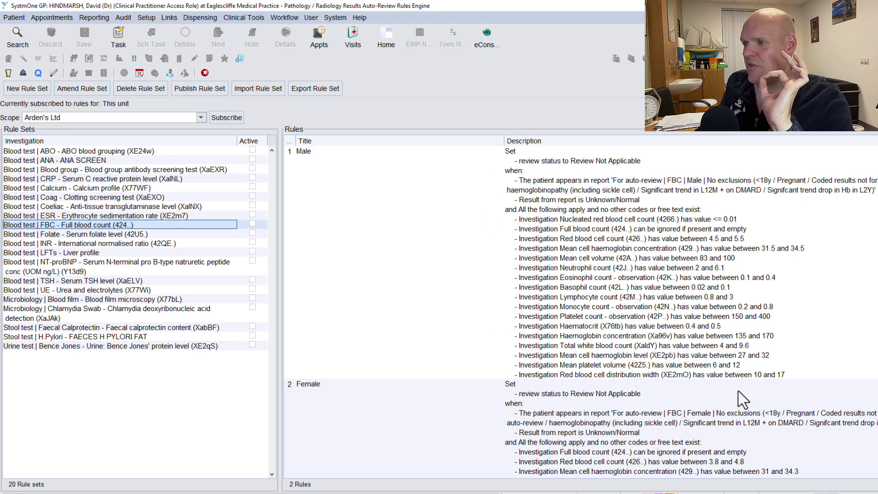
{"action": "left_click", "coordinate": [750, 278]}
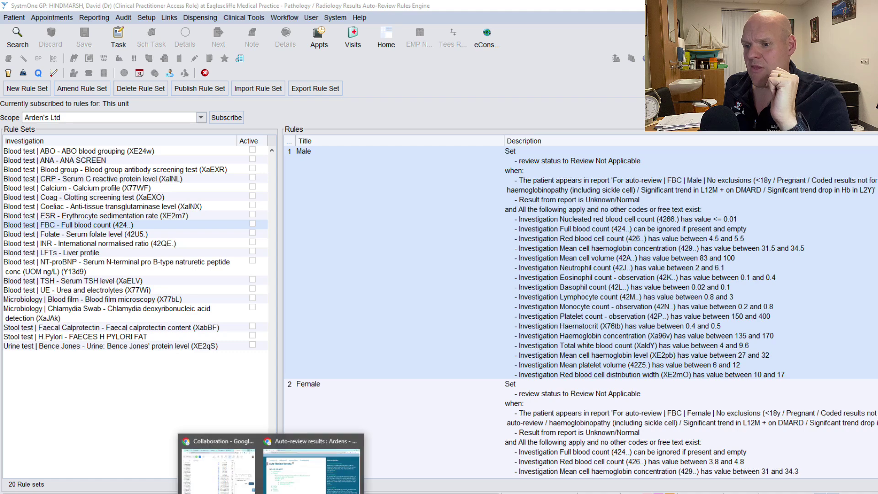
Return to the Auto-review results article and scroll through its Result Types section
{"action": "left_click", "coordinate": [288, 486]}
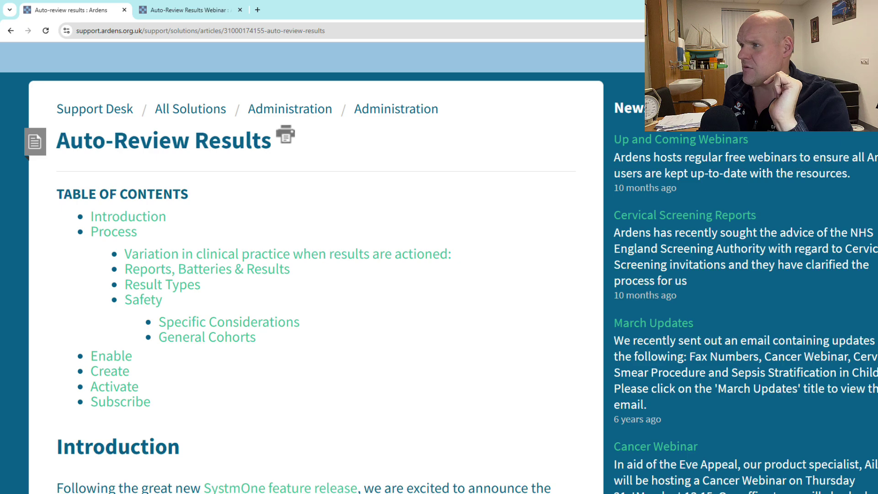
{"action": "scroll", "coordinate": [398, 329], "scroll_direction": "down", "scroll_amount": 5}
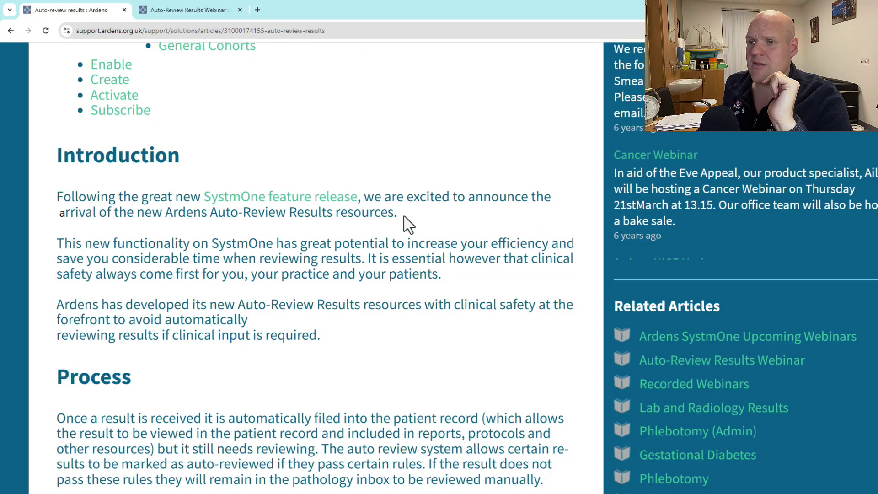
{"action": "scroll", "coordinate": [306, 301], "scroll_direction": "down", "scroll_amount": 3}
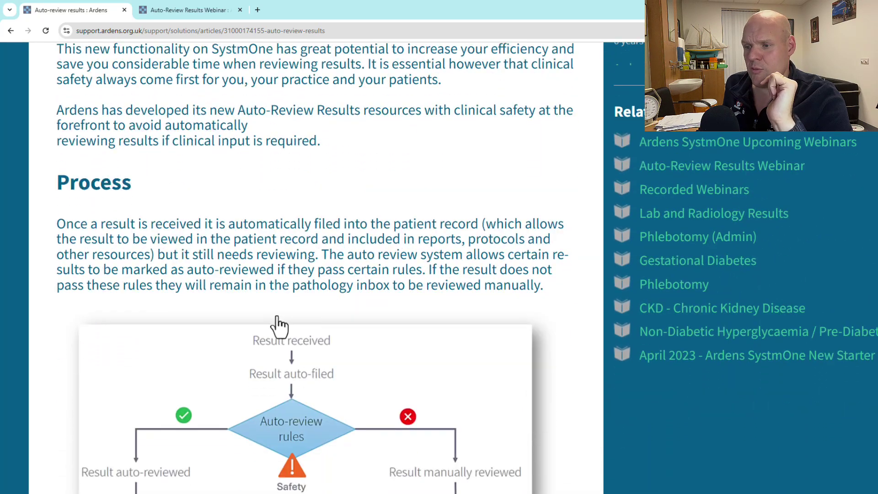
{"action": "scroll", "coordinate": [279, 328], "scroll_direction": "down", "scroll_amount": 2}
{"action": "scroll", "coordinate": [279, 327], "scroll_direction": "down", "scroll_amount": 4}
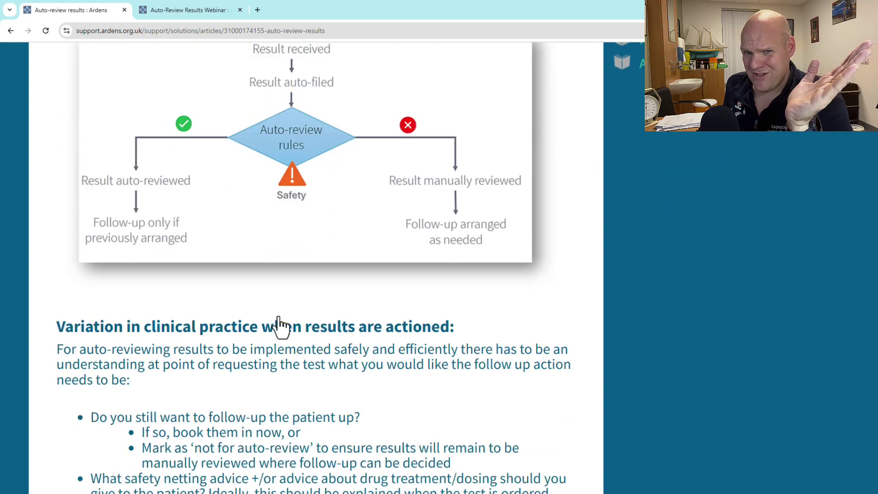
{"action": "scroll", "coordinate": [278, 319], "scroll_direction": "down", "scroll_amount": 1}
{"action": "scroll", "coordinate": [311, 316], "scroll_direction": "down", "scroll_amount": 6}
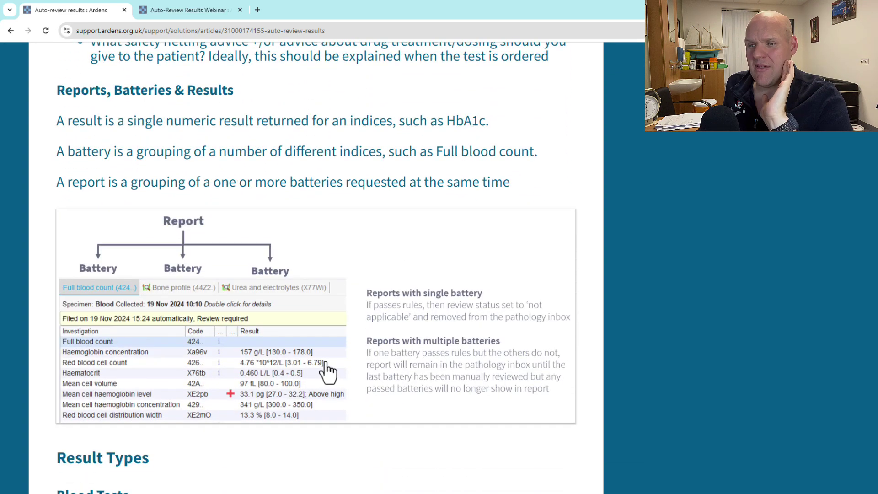
{"action": "scroll", "coordinate": [327, 368], "scroll_direction": "down", "scroll_amount": 5}
{"action": "scroll", "coordinate": [327, 367], "scroll_direction": "down", "scroll_amount": 14}
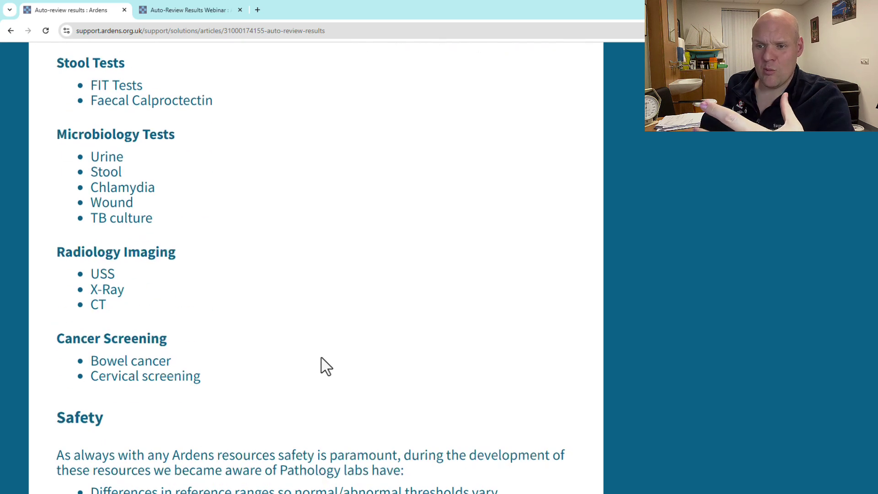
{"action": "scroll", "coordinate": [324, 364], "scroll_direction": "down", "scroll_amount": 2}
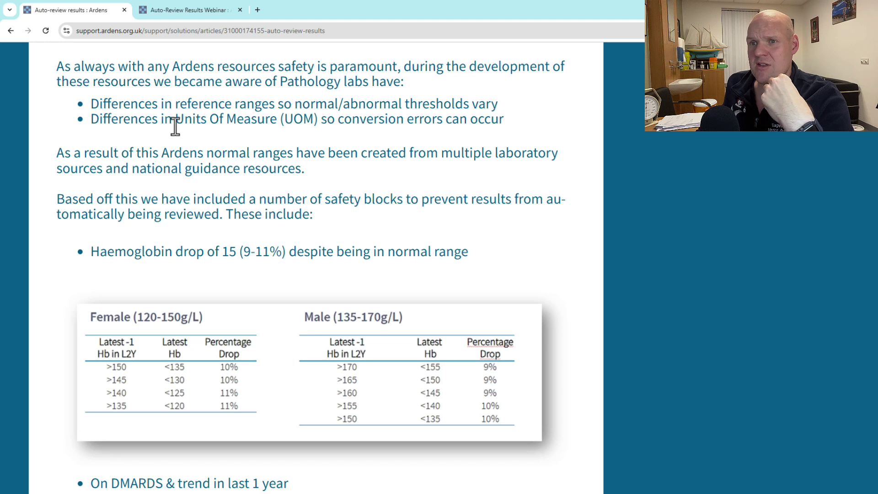
Scroll through the Safety section and highlight the Clinical Override wording with code Y408b
{"action": "scroll", "coordinate": [427, 208], "scroll_direction": "down", "scroll_amount": 8}
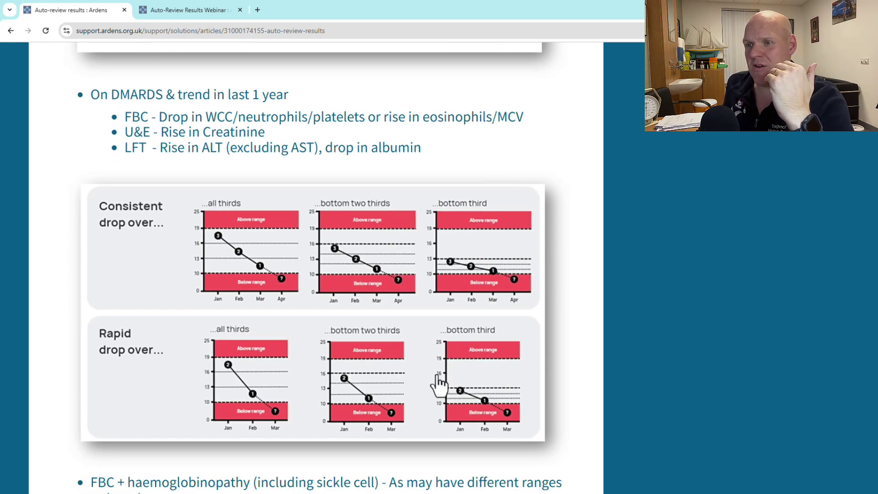
{"action": "scroll", "coordinate": [155, 315], "scroll_direction": "down", "scroll_amount": 2}
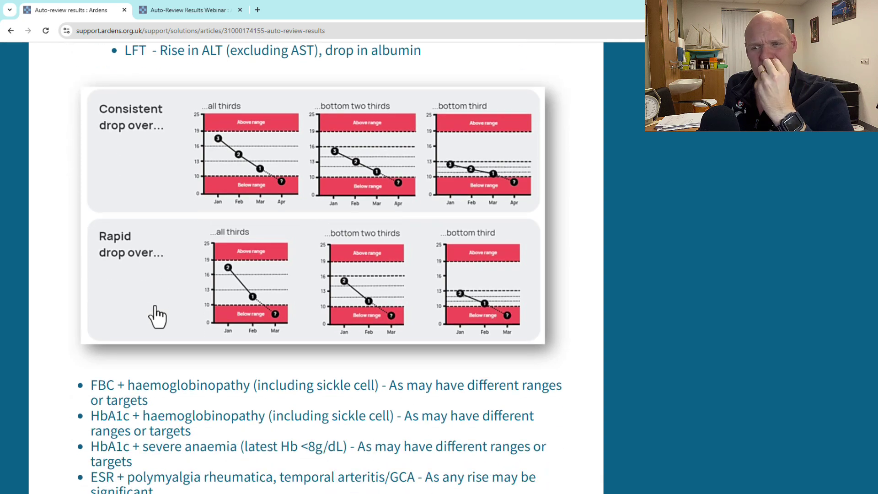
{"action": "scroll", "coordinate": [157, 314], "scroll_direction": "down", "scroll_amount": 7}
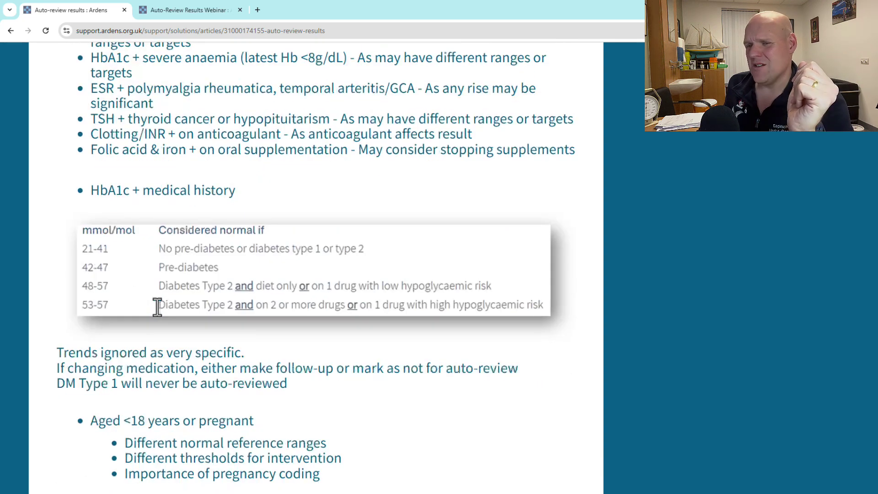
{"action": "scroll", "coordinate": [526, 350], "scroll_direction": "down", "scroll_amount": 3}
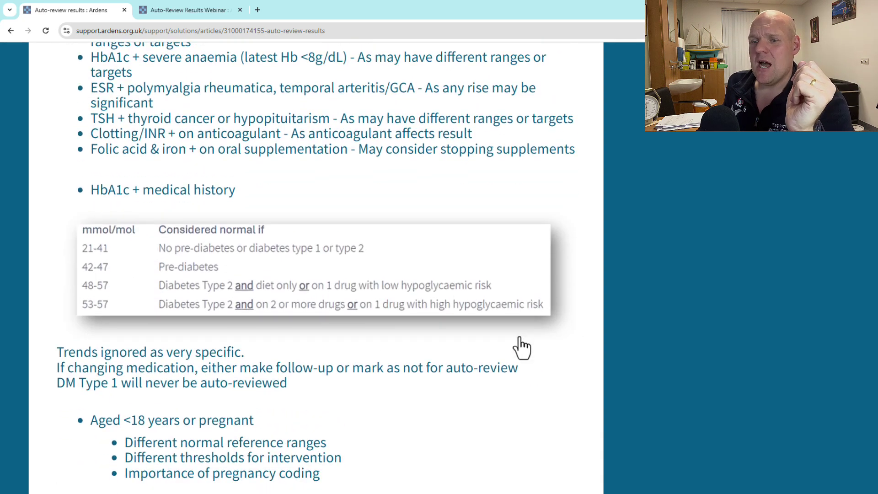
{"action": "scroll", "coordinate": [523, 345], "scroll_direction": "down", "scroll_amount": 3}
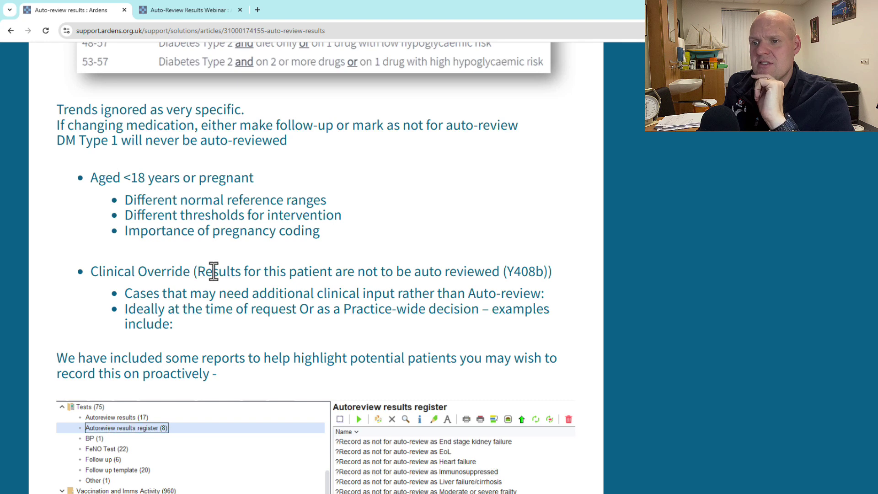
{"action": "left_click_drag", "start_coordinate": [214, 271], "coordinate": [553, 275]}
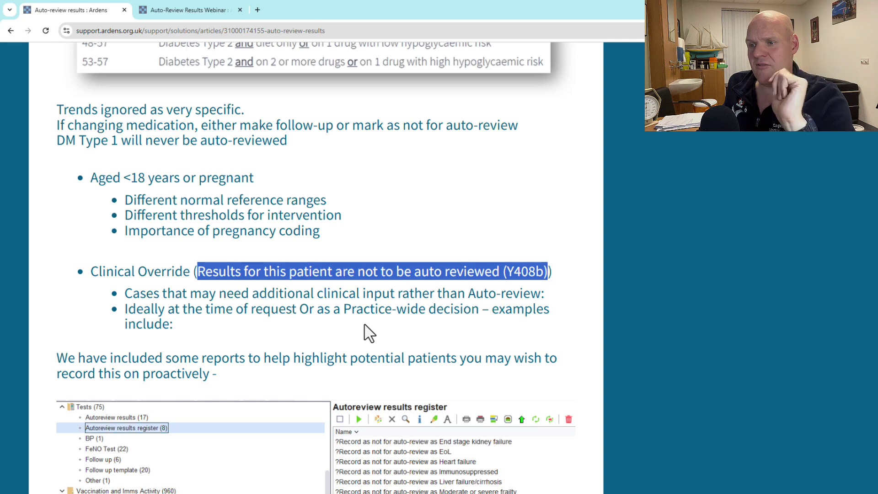
{"action": "scroll", "coordinate": [368, 333], "scroll_direction": "down", "scroll_amount": 10}
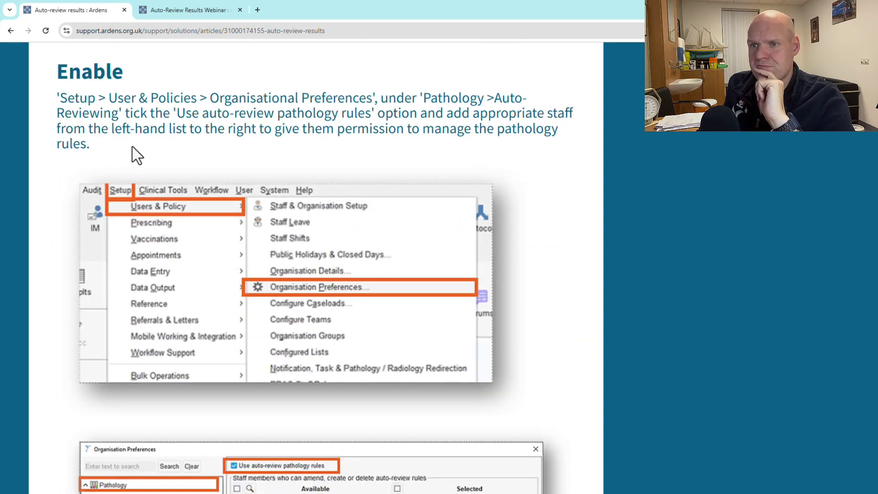
{"action": "scroll", "coordinate": [340, 319], "scroll_direction": "down", "scroll_amount": 7}
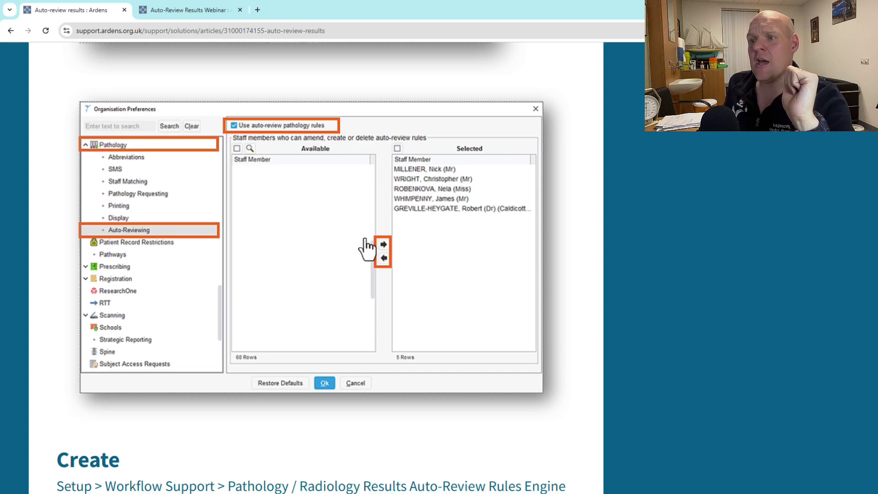
{"action": "scroll", "coordinate": [398, 297], "scroll_direction": "down", "scroll_amount": 6}
{"action": "scroll", "coordinate": [396, 300], "scroll_direction": "down", "scroll_amount": 5}
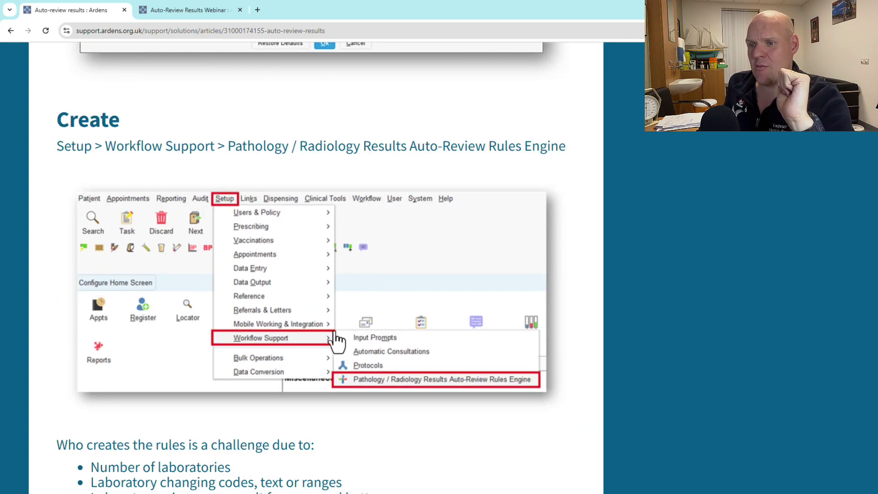
{"action": "scroll", "coordinate": [403, 295], "scroll_direction": "down", "scroll_amount": 3}
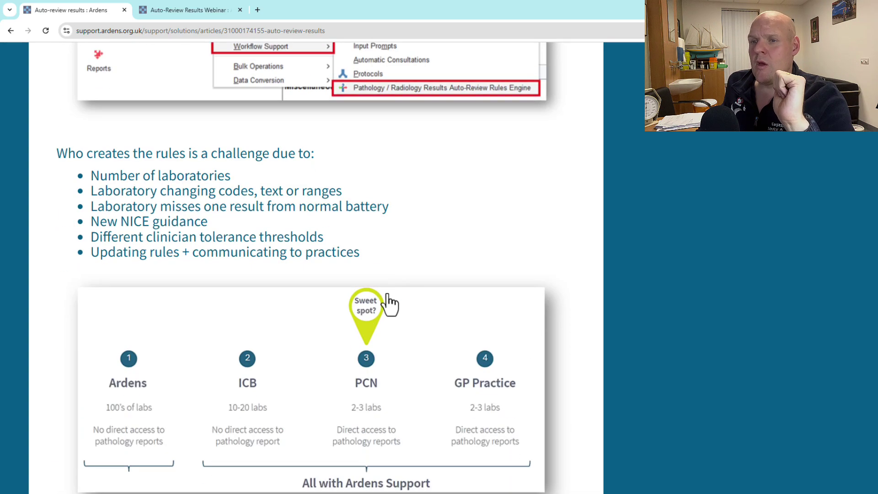
{"action": "scroll", "coordinate": [382, 307], "scroll_direction": "down", "scroll_amount": 3}
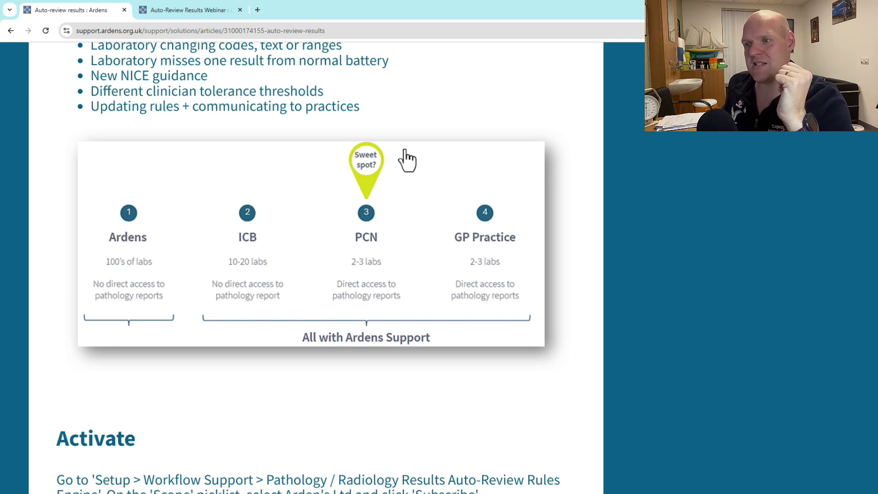
{"action": "scroll", "coordinate": [406, 168], "scroll_direction": "down", "scroll_amount": 3}
{"action": "scroll", "coordinate": [406, 205], "scroll_direction": "down", "scroll_amount": 2}
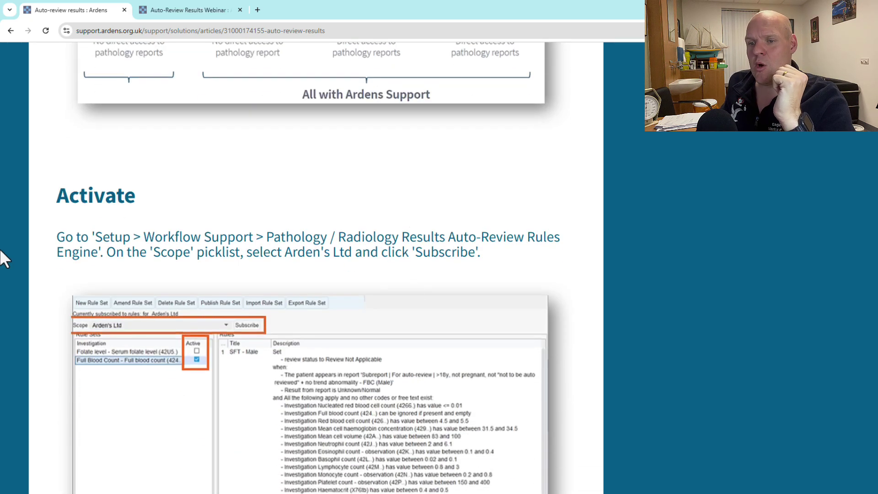
{"action": "scroll", "coordinate": [303, 371], "scroll_direction": "down", "scroll_amount": 10}
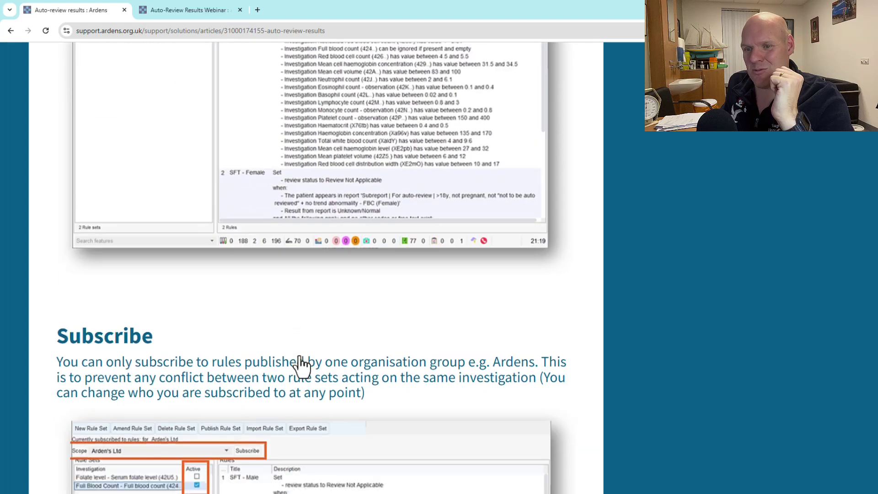
{"action": "scroll", "coordinate": [311, 320], "scroll_direction": "down", "scroll_amount": 6}
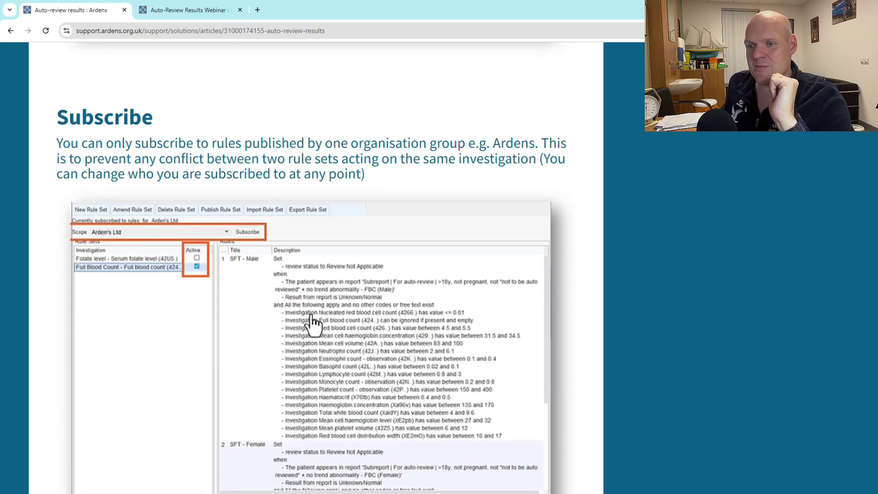
{"action": "scroll", "coordinate": [307, 323], "scroll_direction": "down", "scroll_amount": 6}
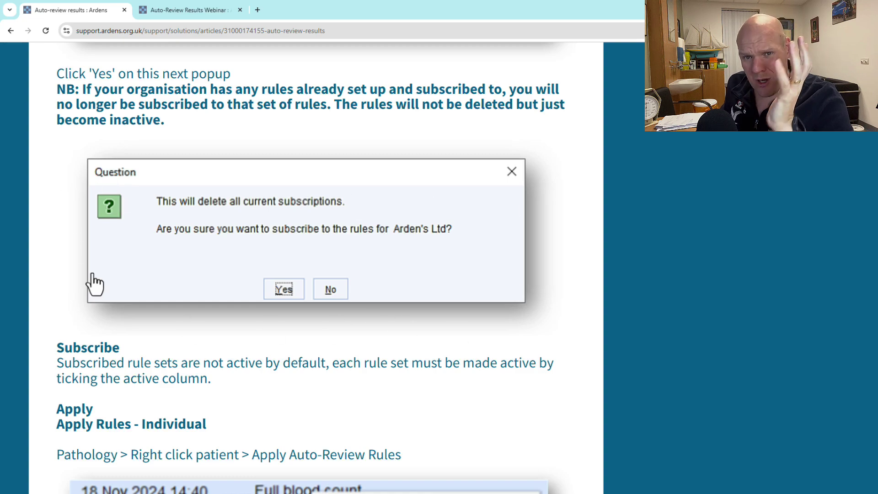
{"action": "scroll", "coordinate": [129, 334], "scroll_direction": "down", "scroll_amount": 5}
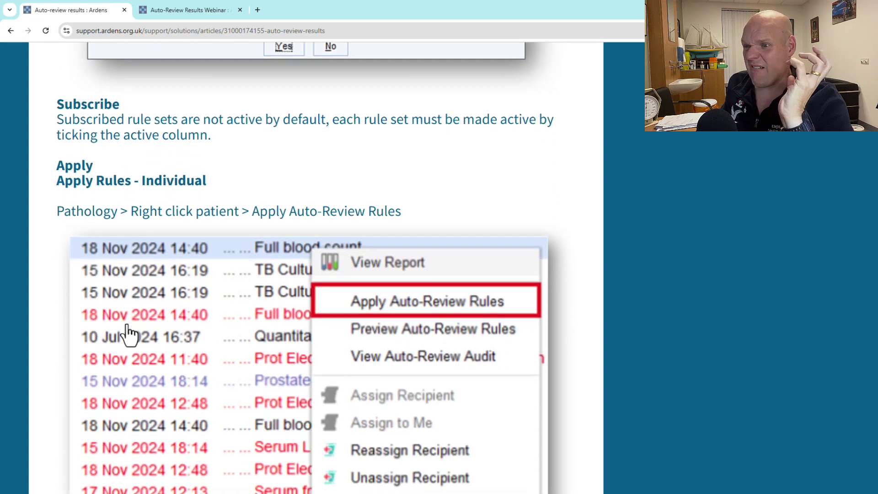
{"action": "scroll", "coordinate": [129, 334], "scroll_direction": "down", "scroll_amount": 17}
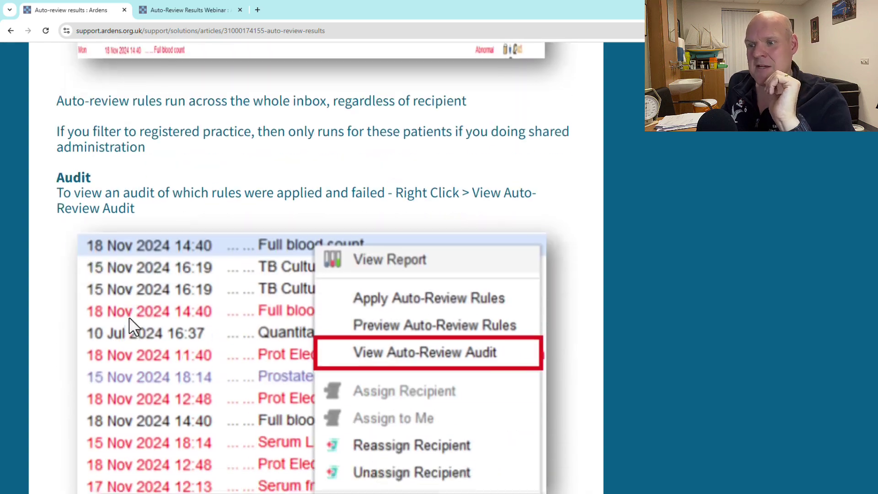
{"action": "scroll", "coordinate": [133, 326], "scroll_direction": "down", "scroll_amount": 12}
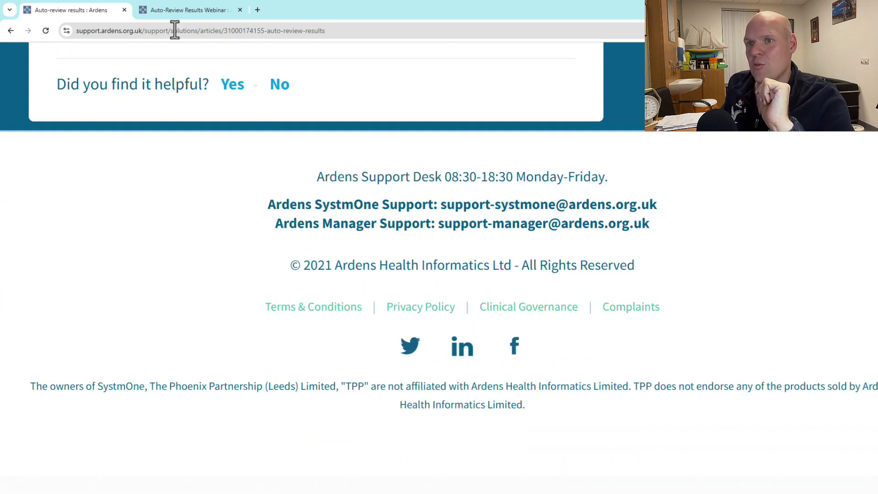
Show the Auto-Review Results Webinar page with its embedded 1:23:48 Vimeo video
{"action": "left_click", "coordinate": [174, 10]}
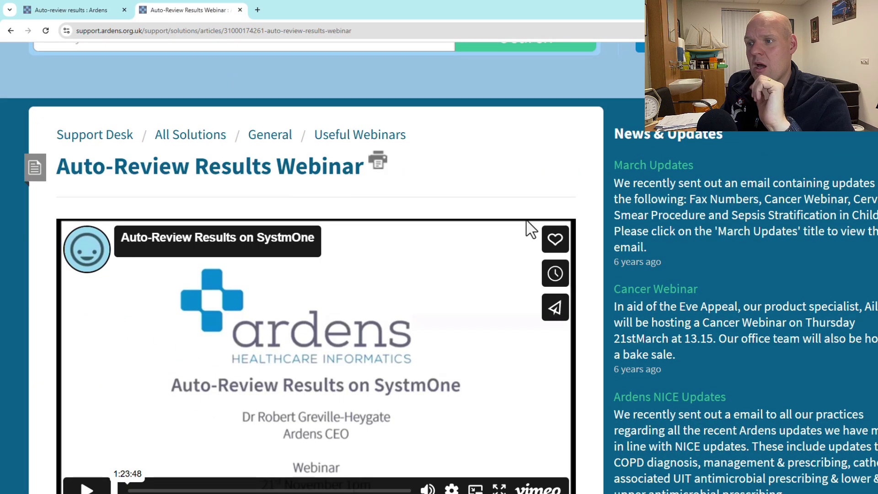